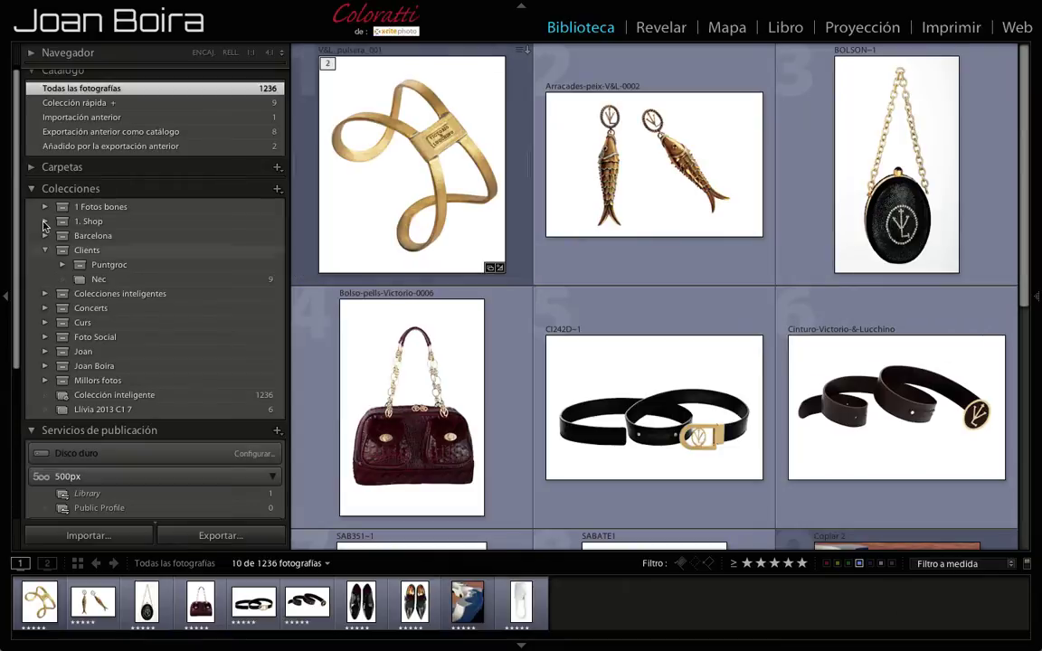
Step: Go to the bracelet photo's library folder, then show all 1236 photos via Todas las fotografías
right_click(396, 162)
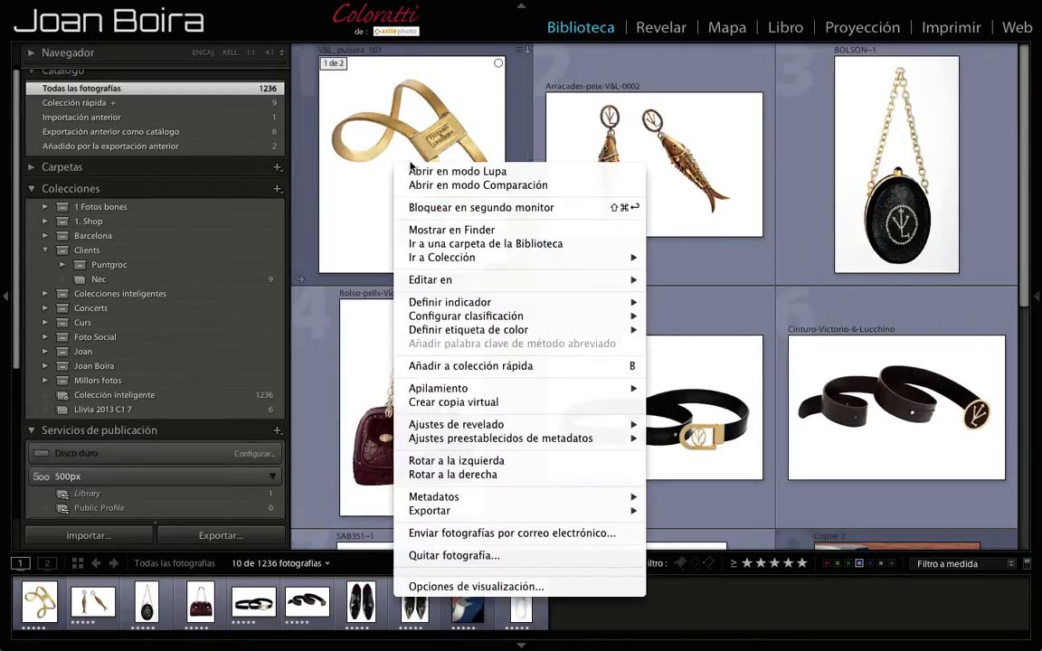
mouse_move(411, 162)
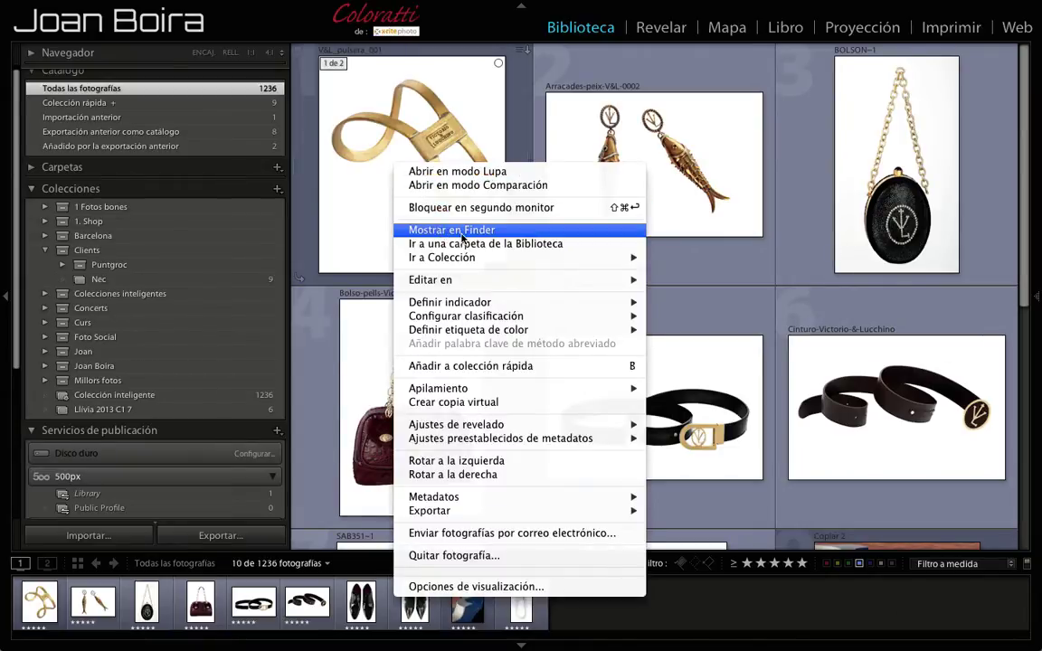
click(501, 246)
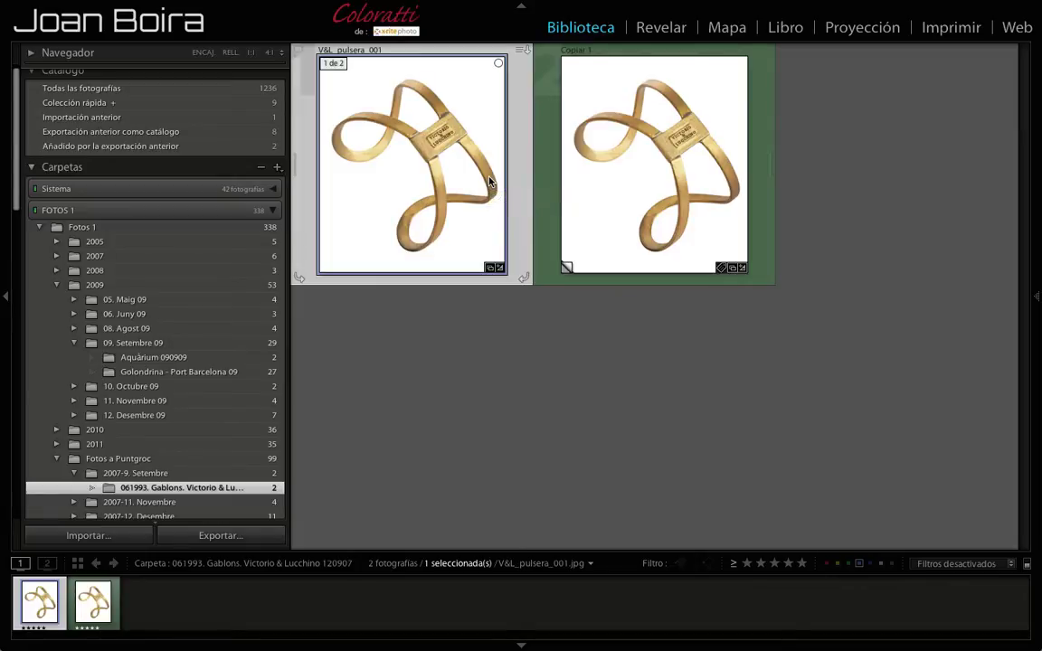
click(185, 89)
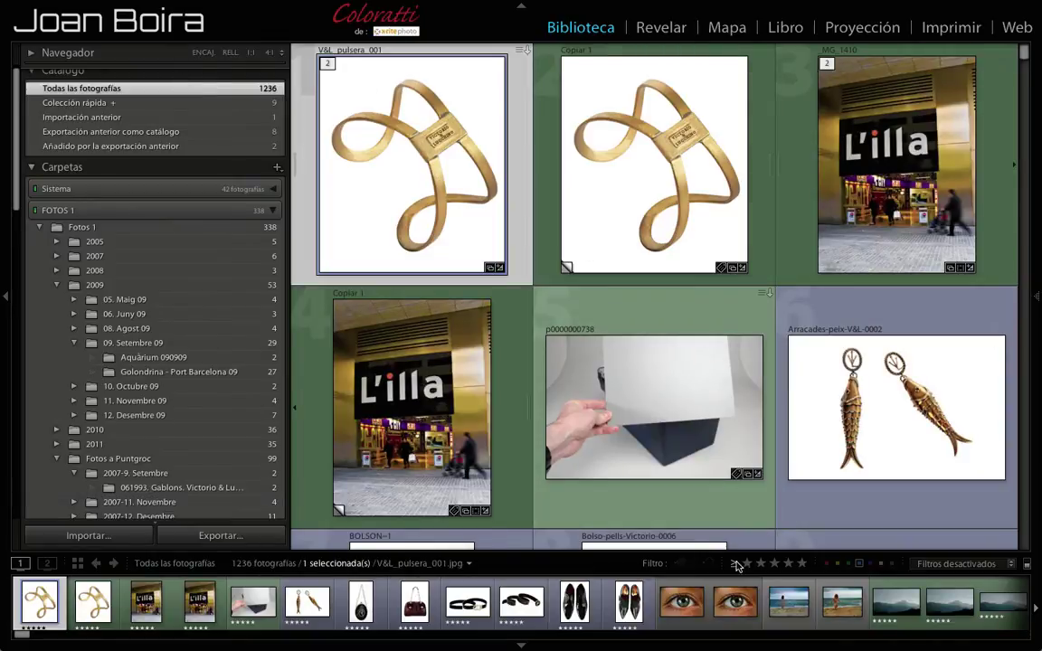
Step: Reapply Filtro a medida so the grid shows 10 of 1236 product photos
click(859, 564)
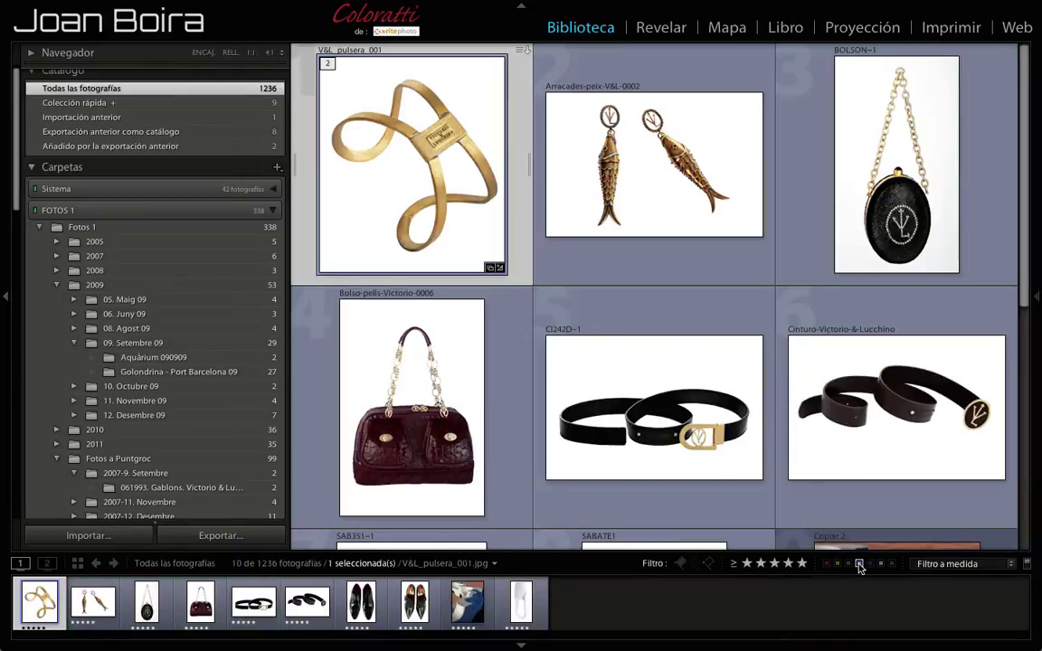
mouse_move(895, 407)
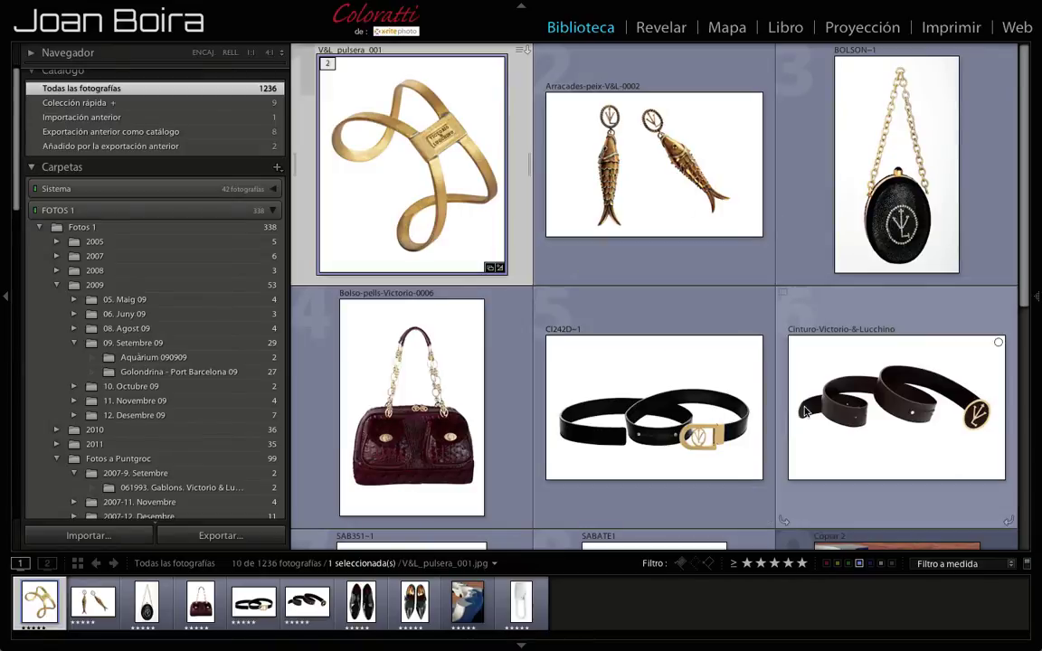
Step: Collapse the Carpetas panel to reveal the Colecciones panel and the Clients set
scroll(610, 435, down, 5)
scroll(610, 435, up, 5)
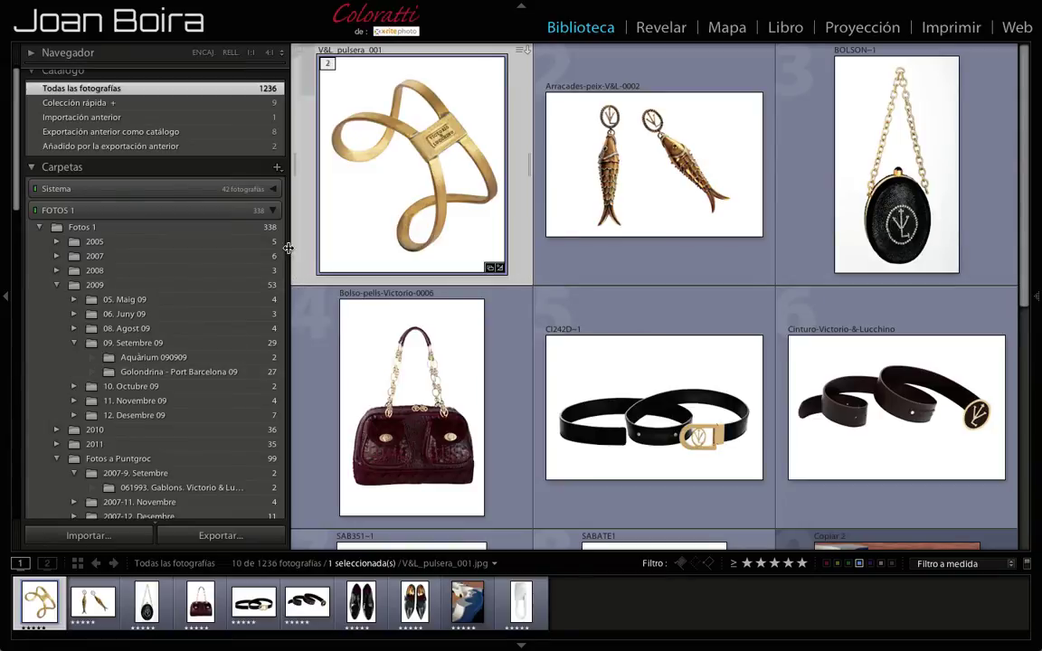
click(30, 168)
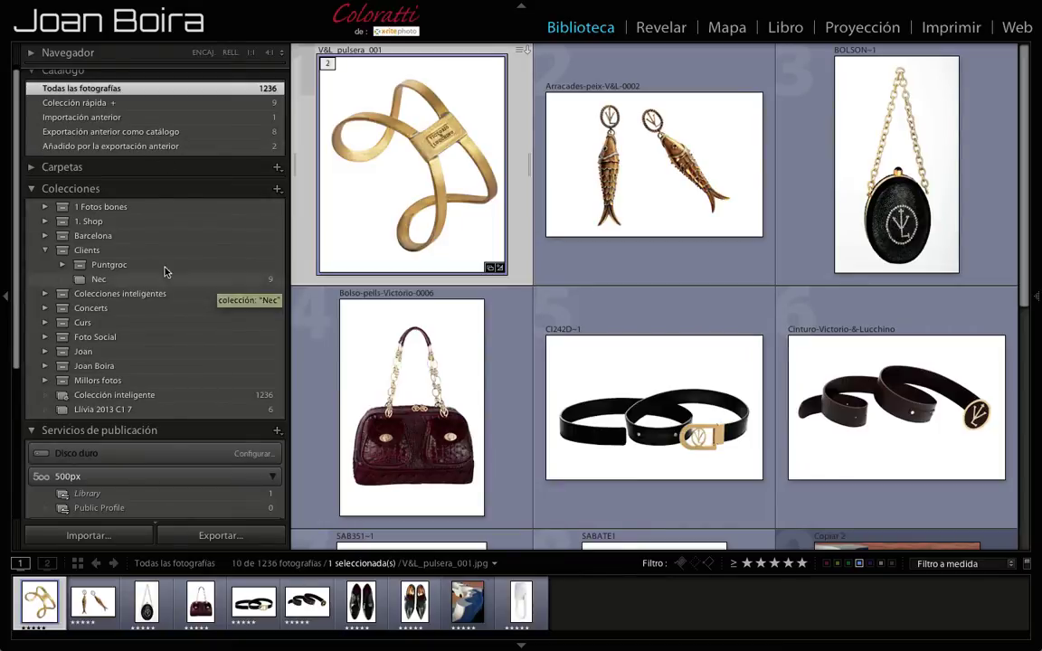
Step: Scroll down to Colecciones and open the Nec collection under Clients, showing 9 photos
click(61, 167)
scroll(181, 230, down, 5)
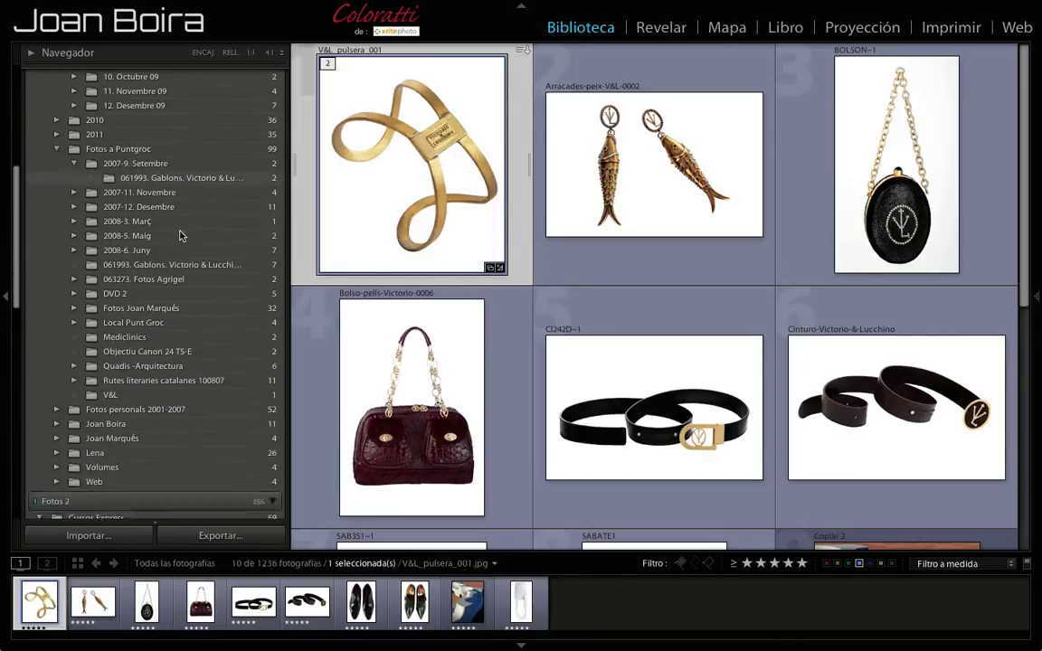
scroll(180, 236, down, 5)
scroll(109, 317, down, 3)
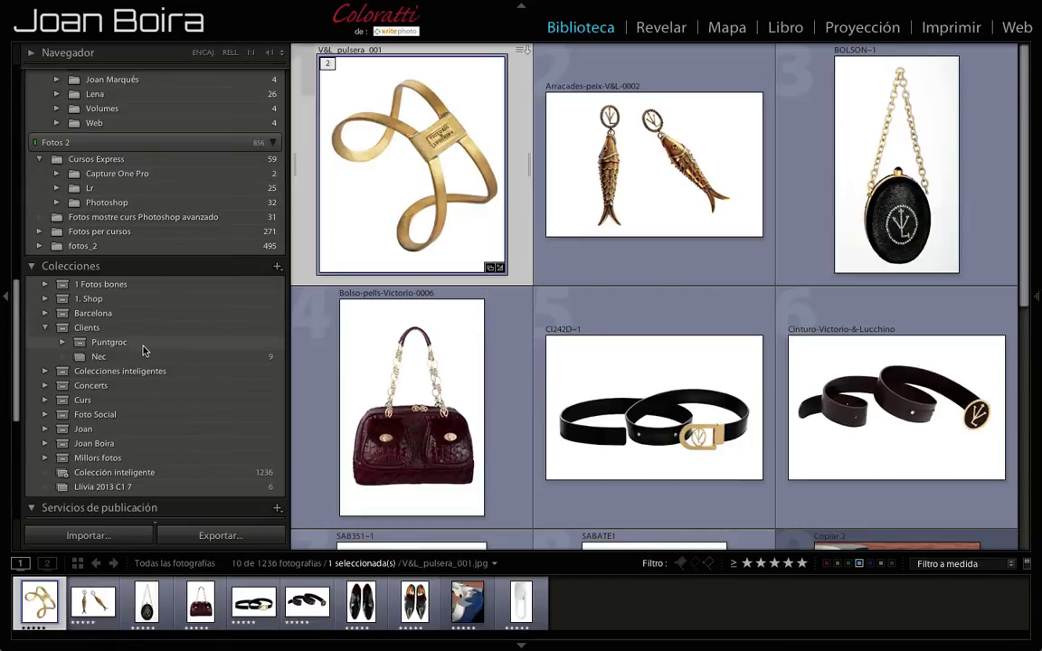
click(85, 359)
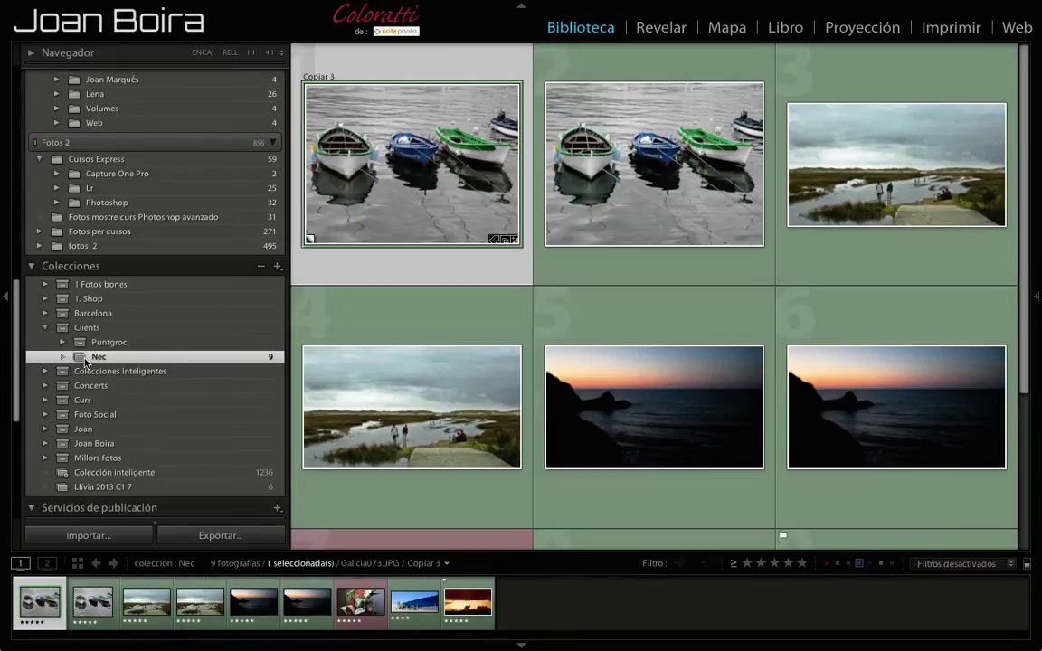
Step: Open the Crear colección dialog from the Colecciones + menu, with Clients as the parent set
right_click(85, 359)
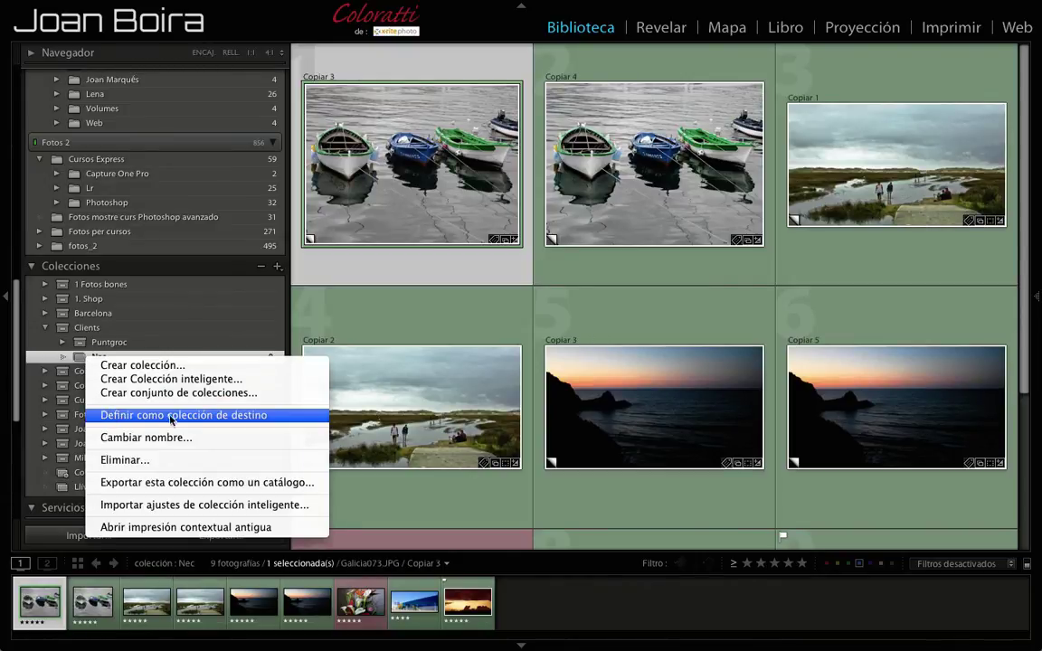
click(215, 271)
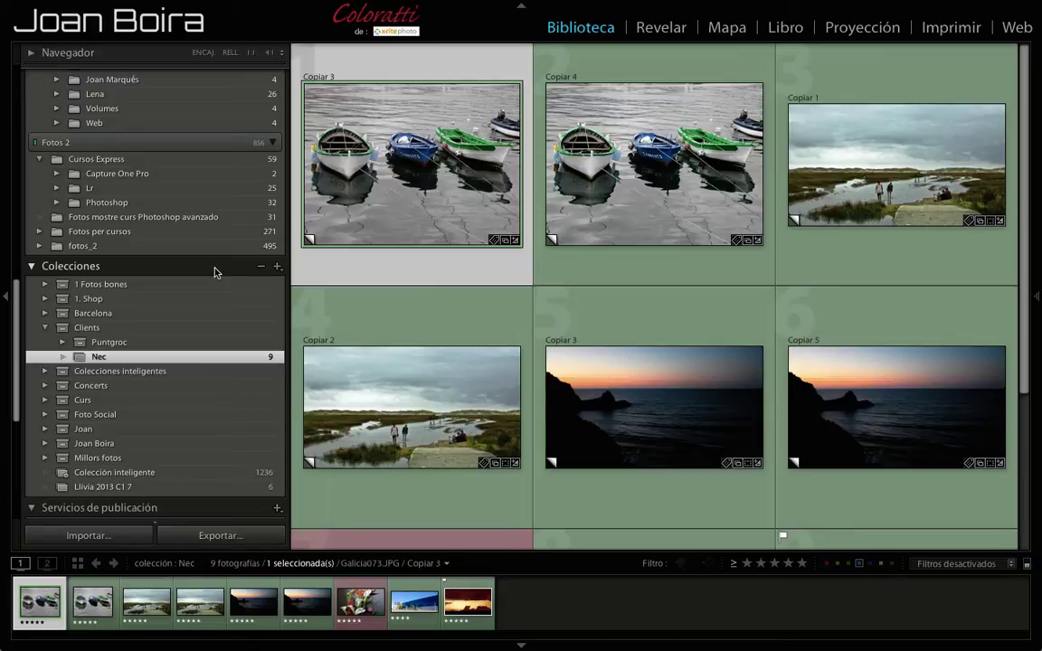
click(277, 270)
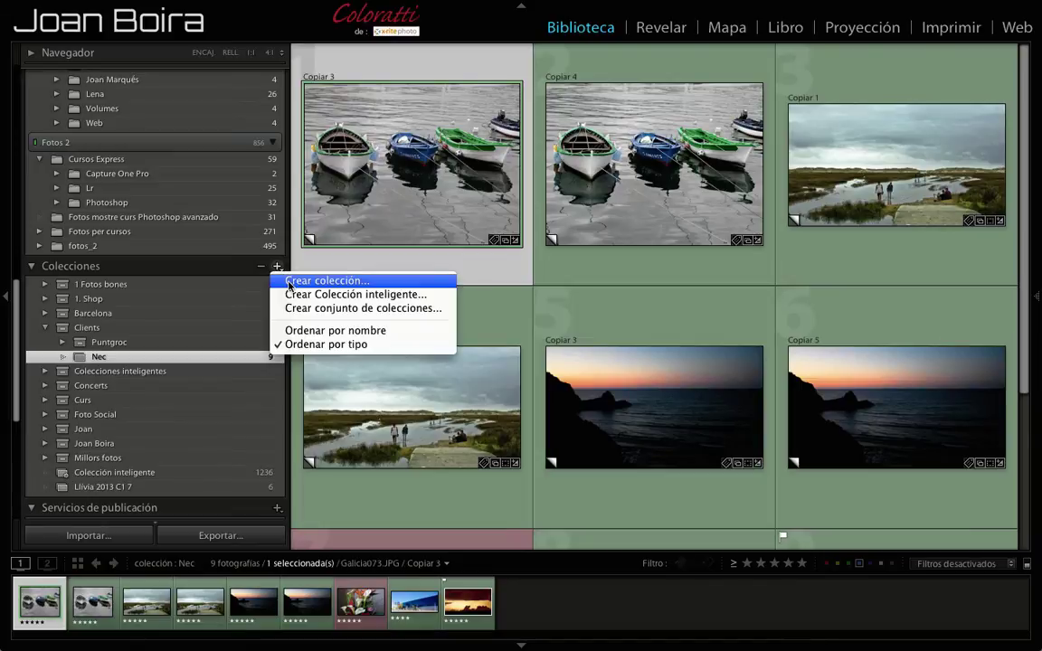
click(298, 280)
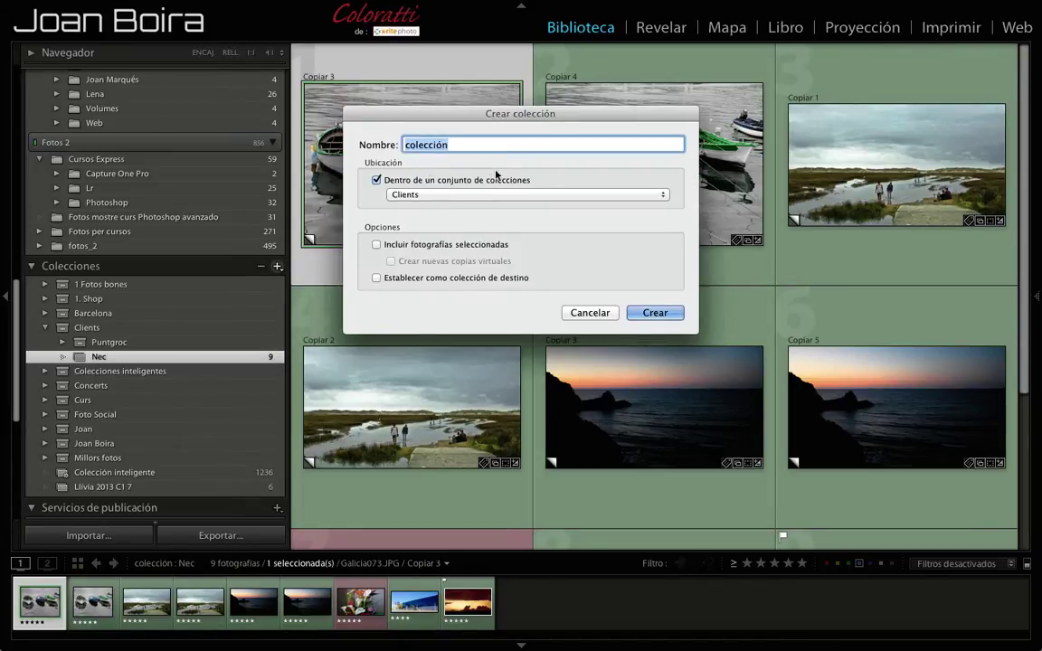
Step: Name the collection 'Cliente V&L', keep Clients as its set, and tick Establecer como colección de destino
text(Cli)
text(ente V)
text(&L)
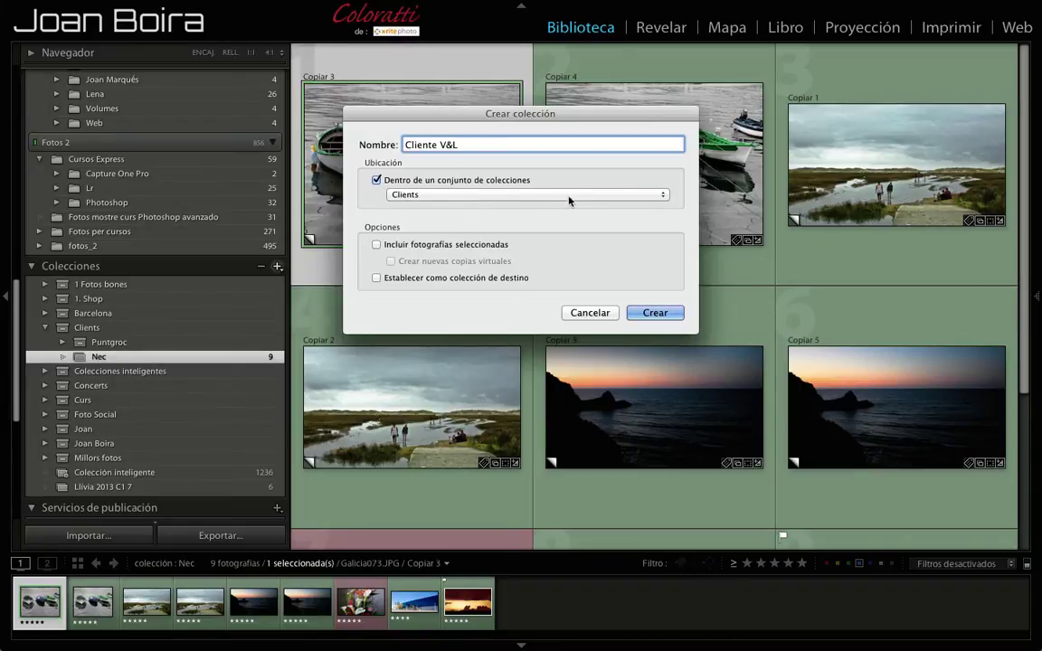
click(645, 197)
click(645, 195)
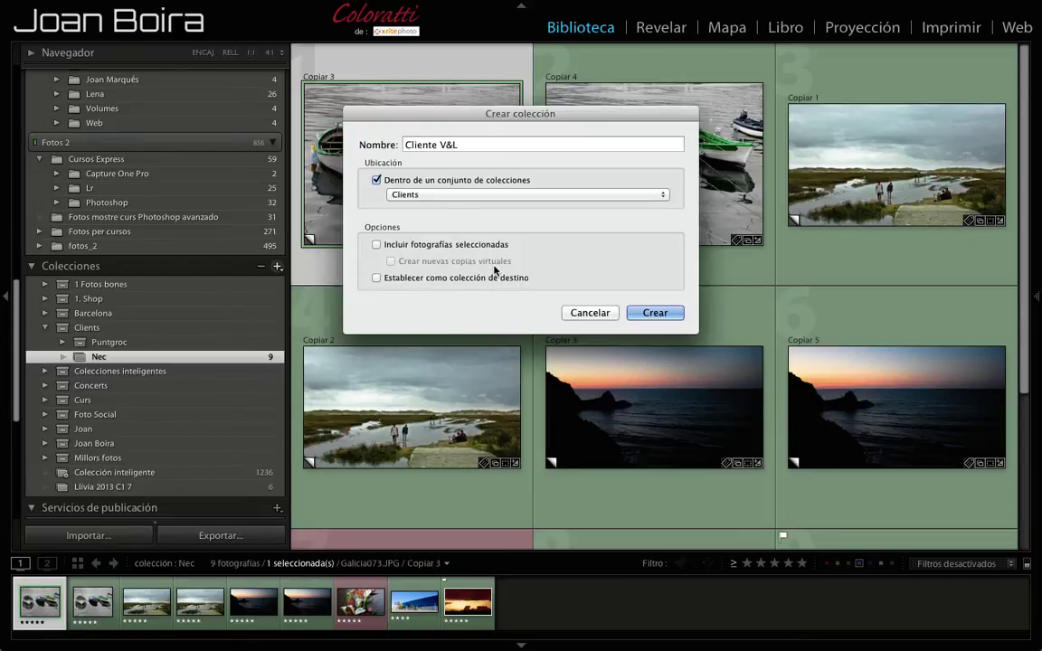
click(376, 278)
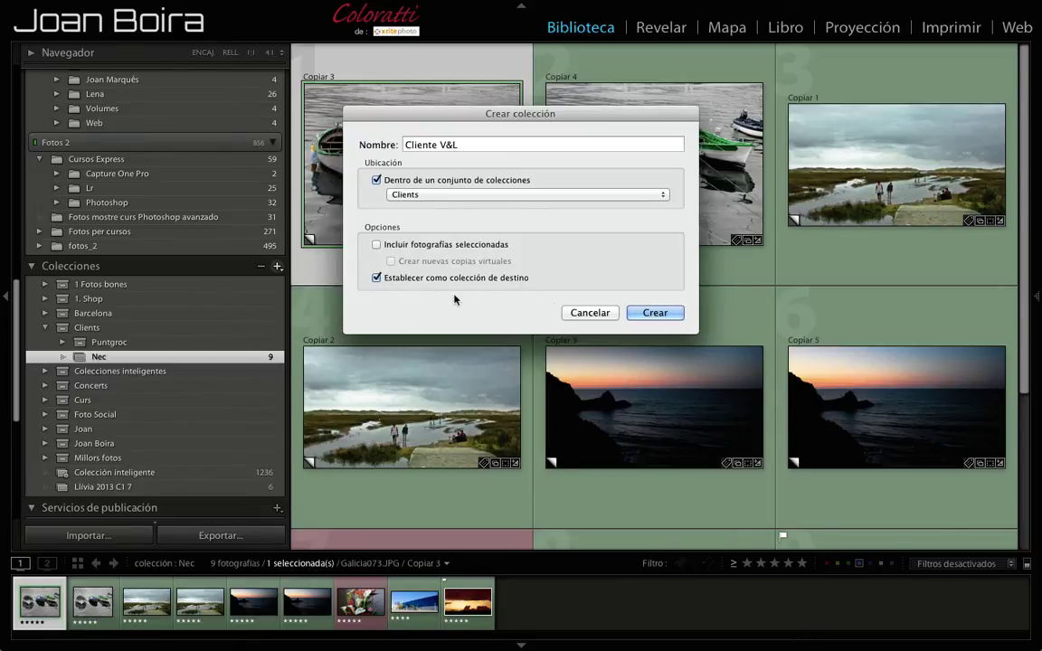
Step: Create the Cliente V&L collection and open it, showing 0 photos
click(653, 313)
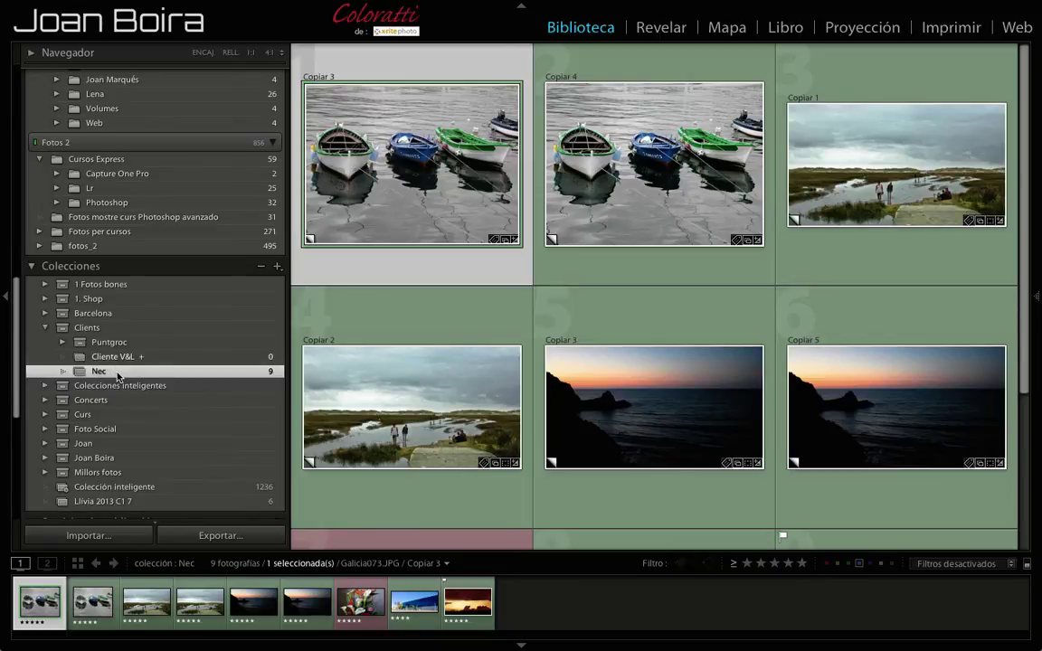
click(145, 358)
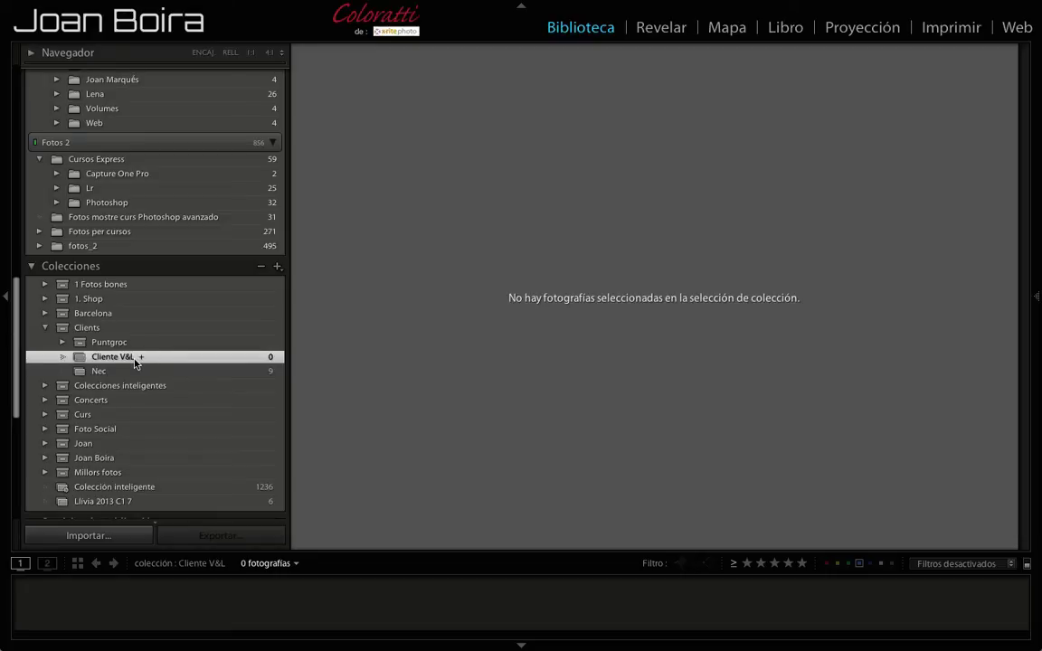
right_click(152, 359)
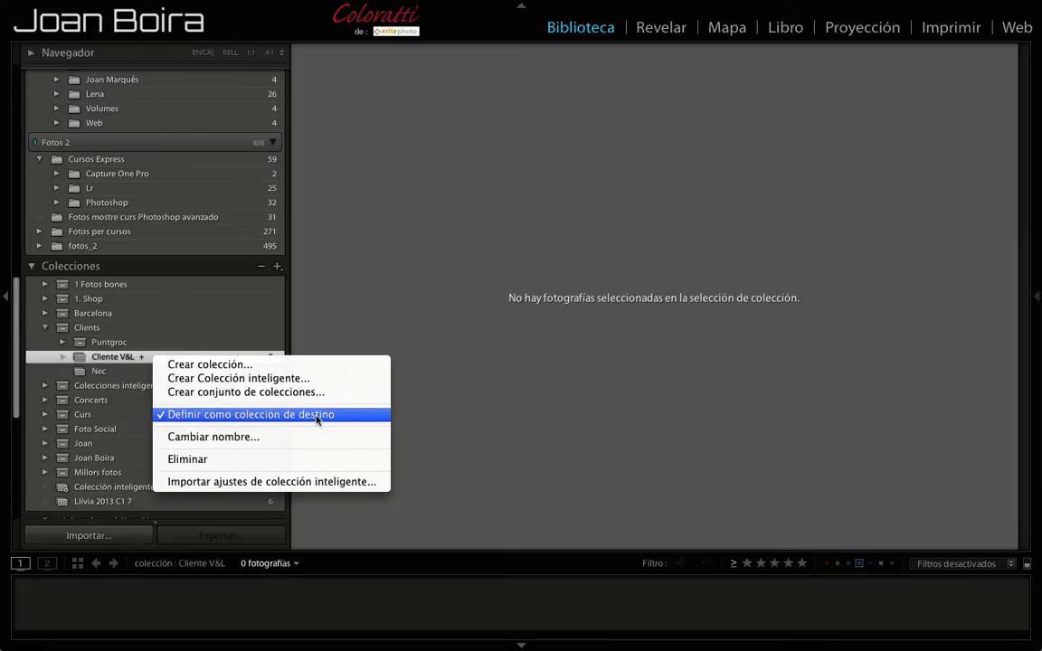
click(129, 359)
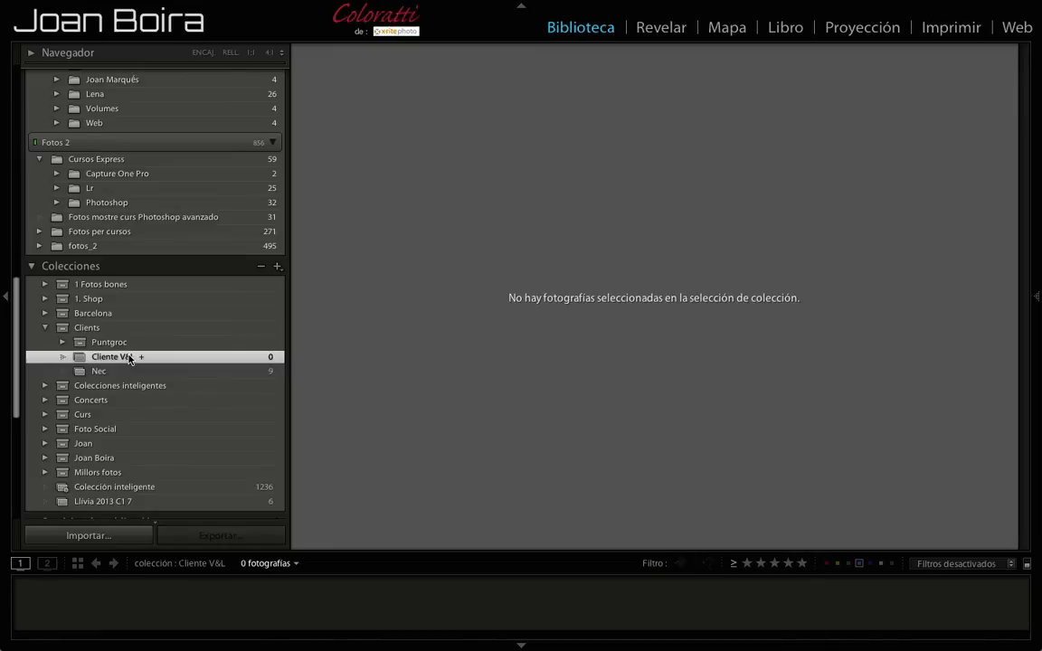
Step: Collapse Carpetas and show all 1236 catalogue photos via Todas las fotografías
scroll(121, 176, up, 5)
scroll(121, 126, up, 5)
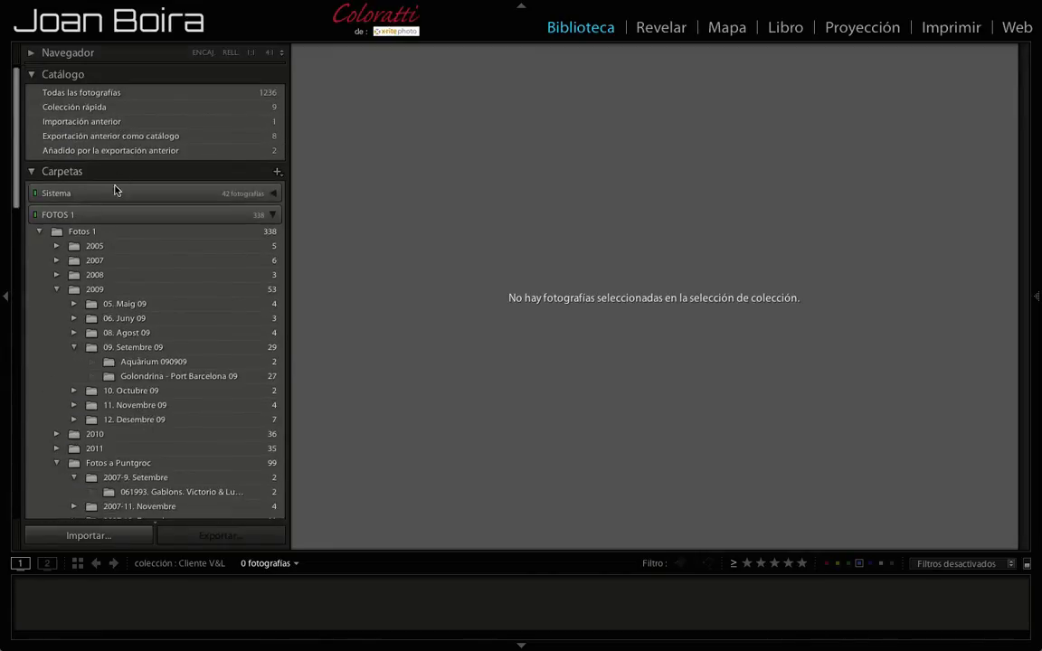
click(31, 171)
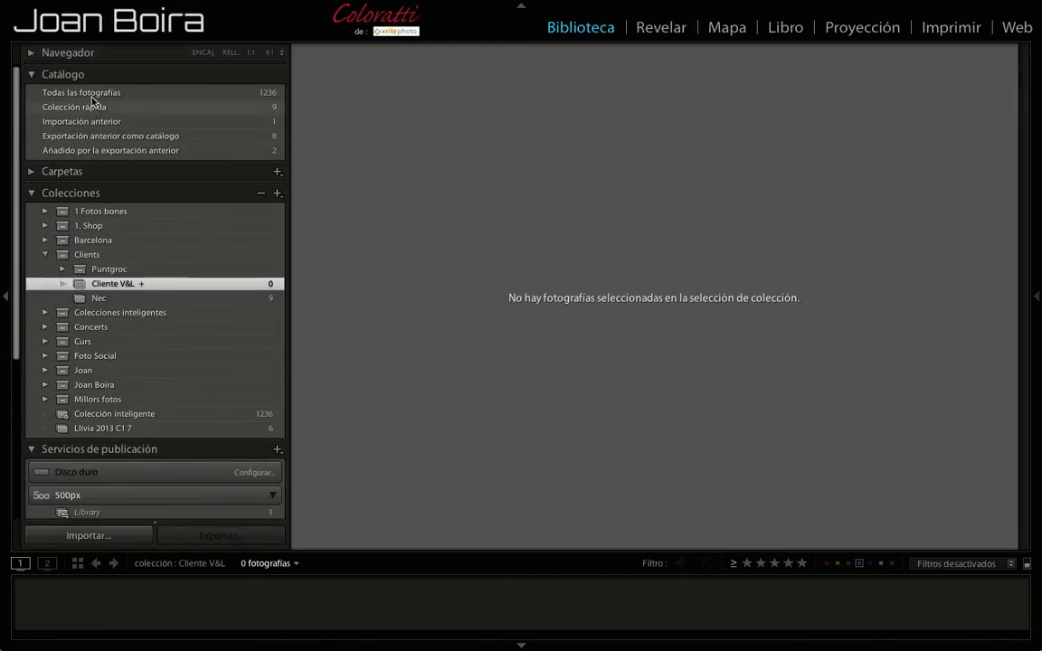
click(90, 92)
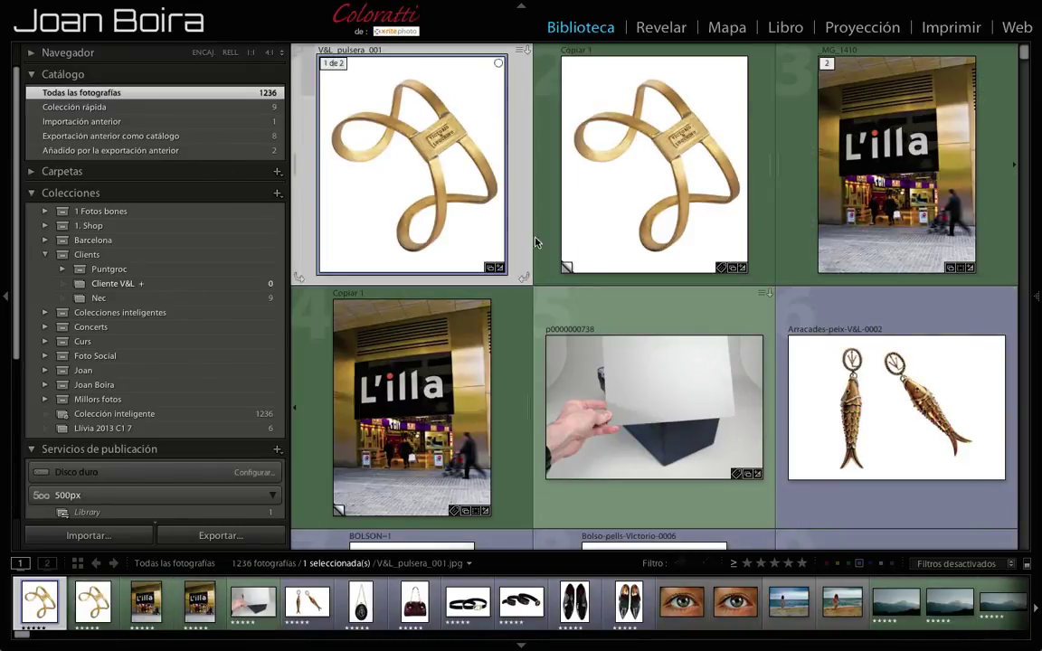
Step: Filter the grid by the blue colour label to show the 10 V&L product shots
click(858, 564)
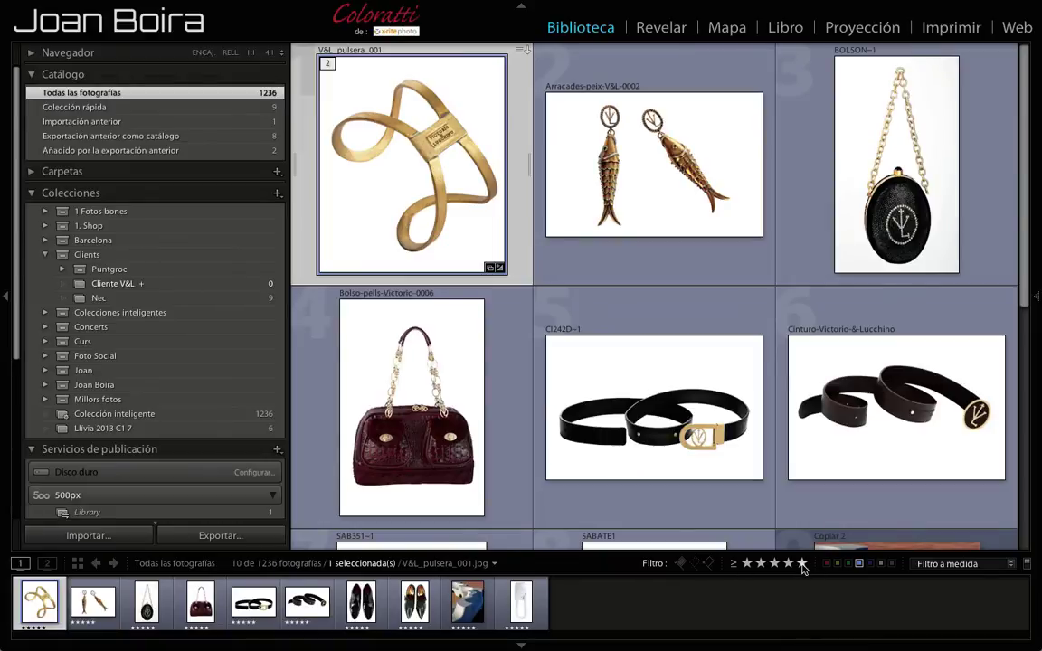
mouse_move(654, 407)
scroll(756, 245, down, 2)
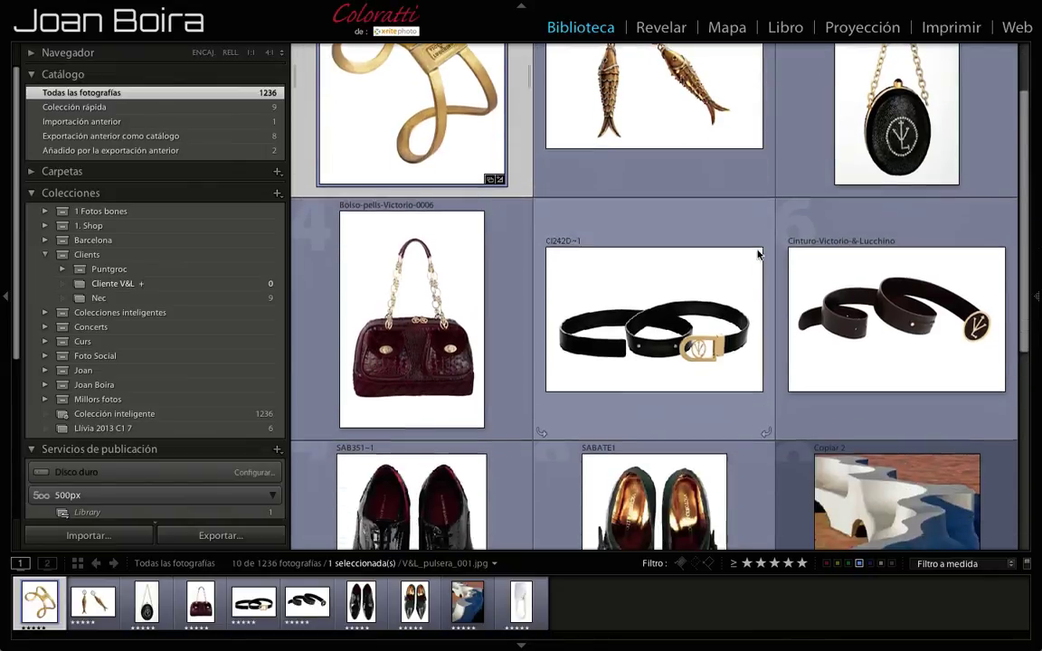
scroll(758, 255, up, 2)
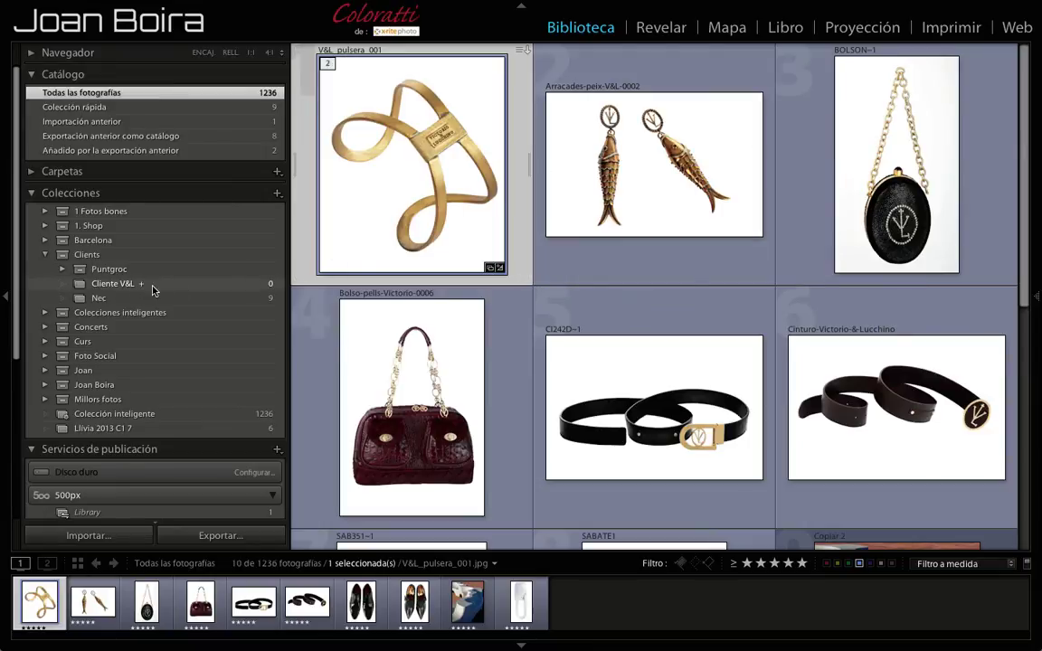
mouse_move(654, 164)
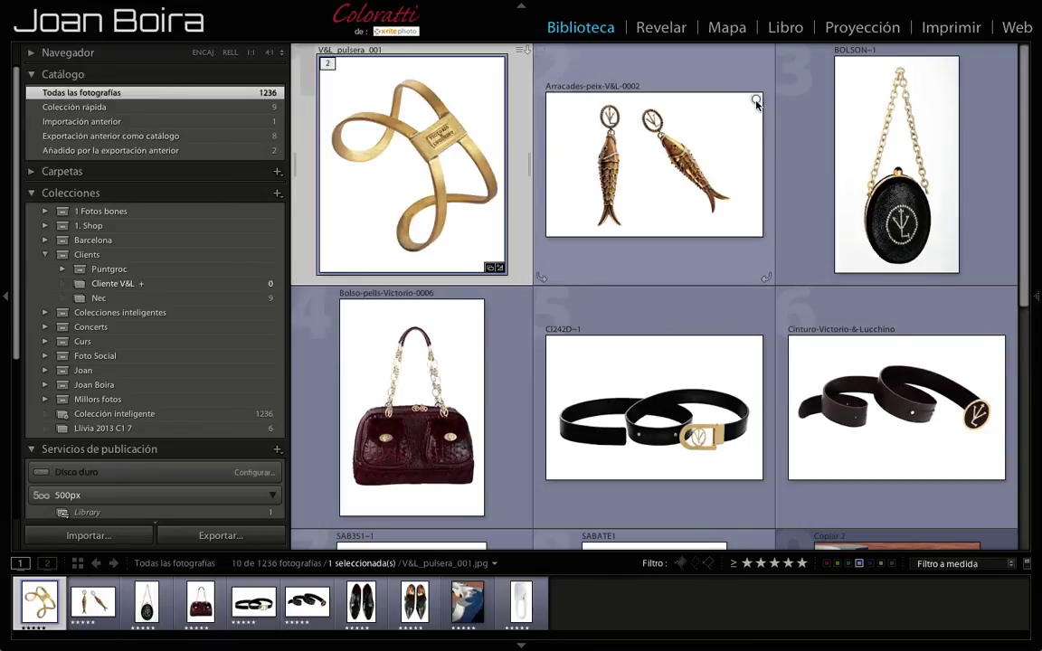
Step: Add the fish earrings, BOLSON-1, burgundy bag, belt and SABATE1 photos to Cliente V&L, then view it
click(756, 101)
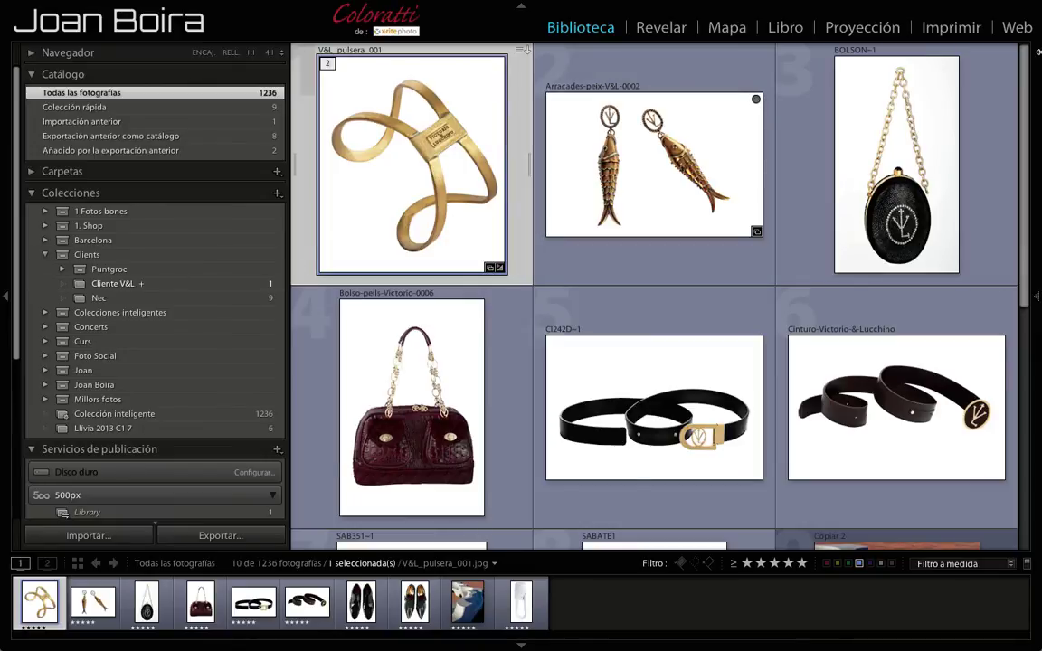
mouse_move(895, 164)
click(951, 63)
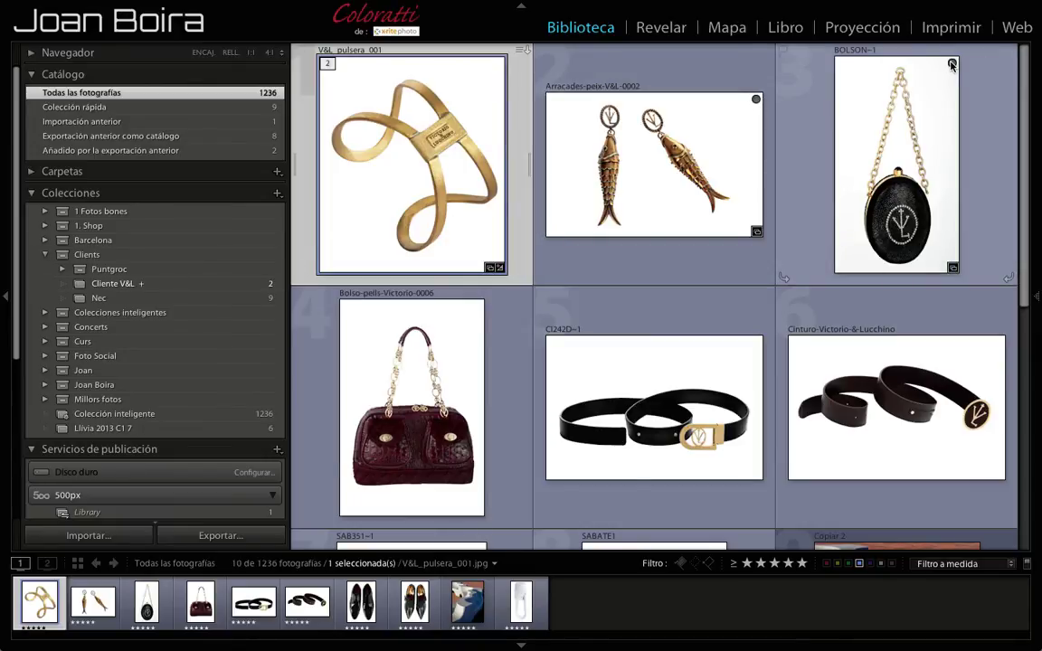
click(478, 306)
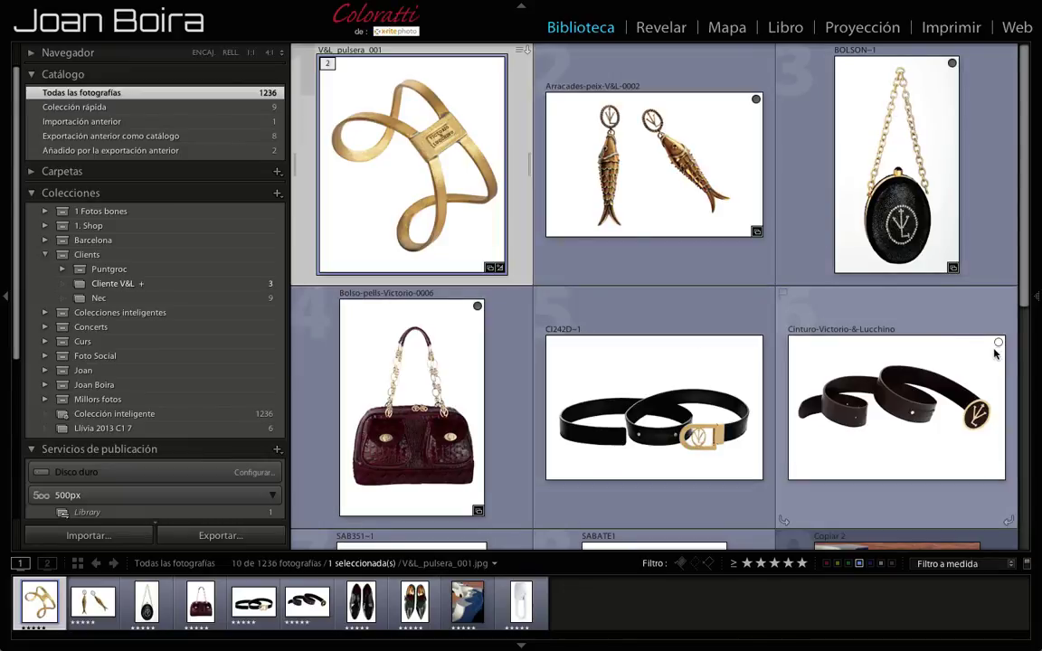
click(998, 342)
scroll(750, 348, down, 5)
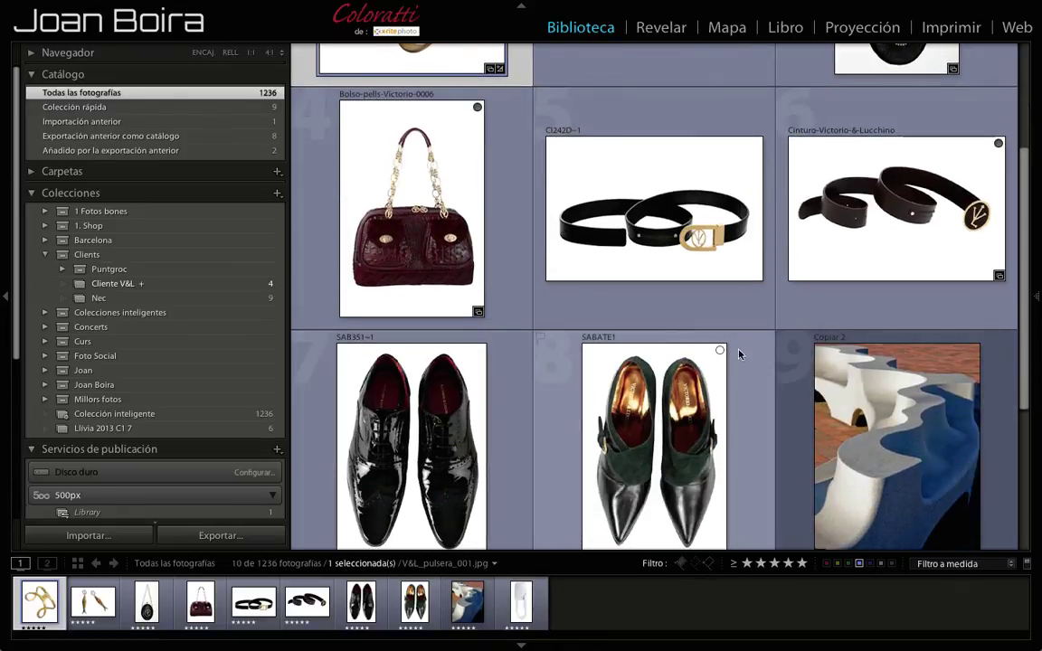
click(718, 350)
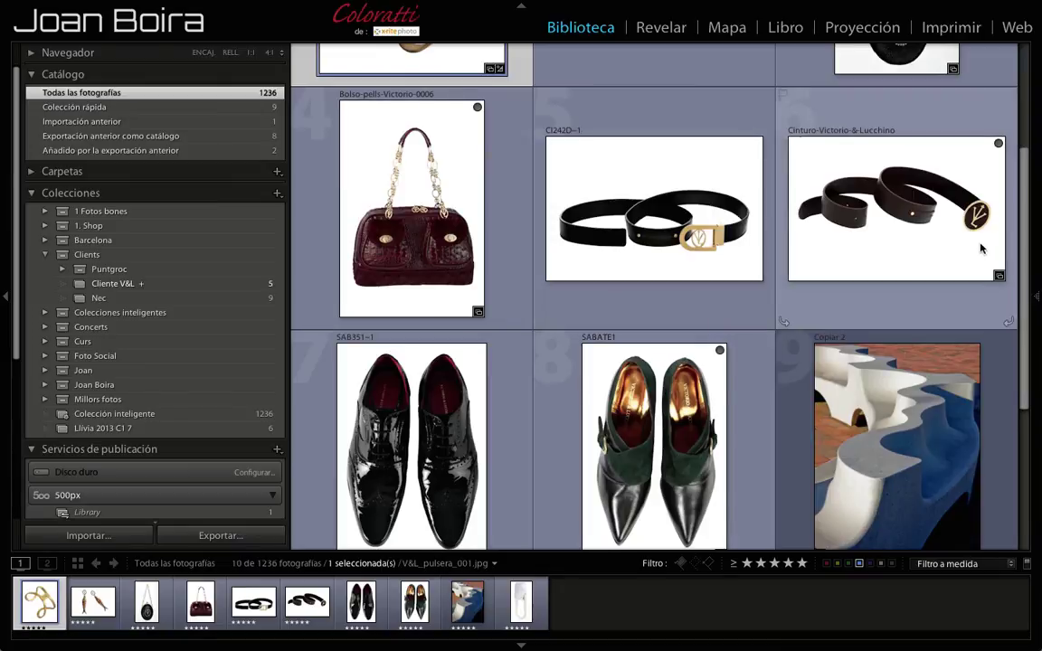
scroll(977, 246, up, 2)
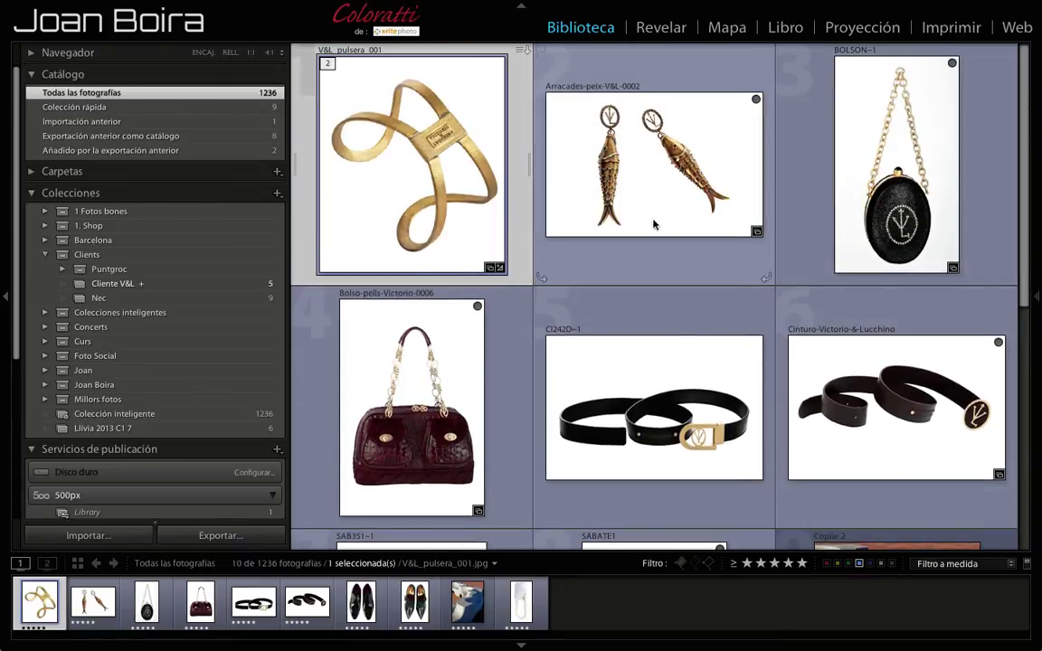
click(147, 286)
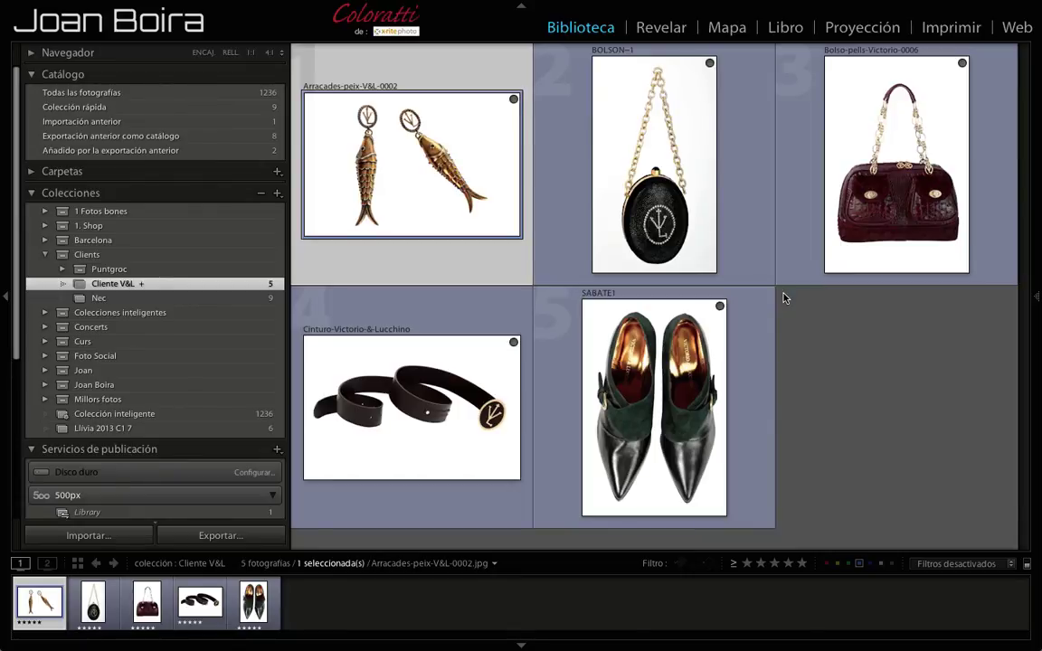
mouse_move(896, 165)
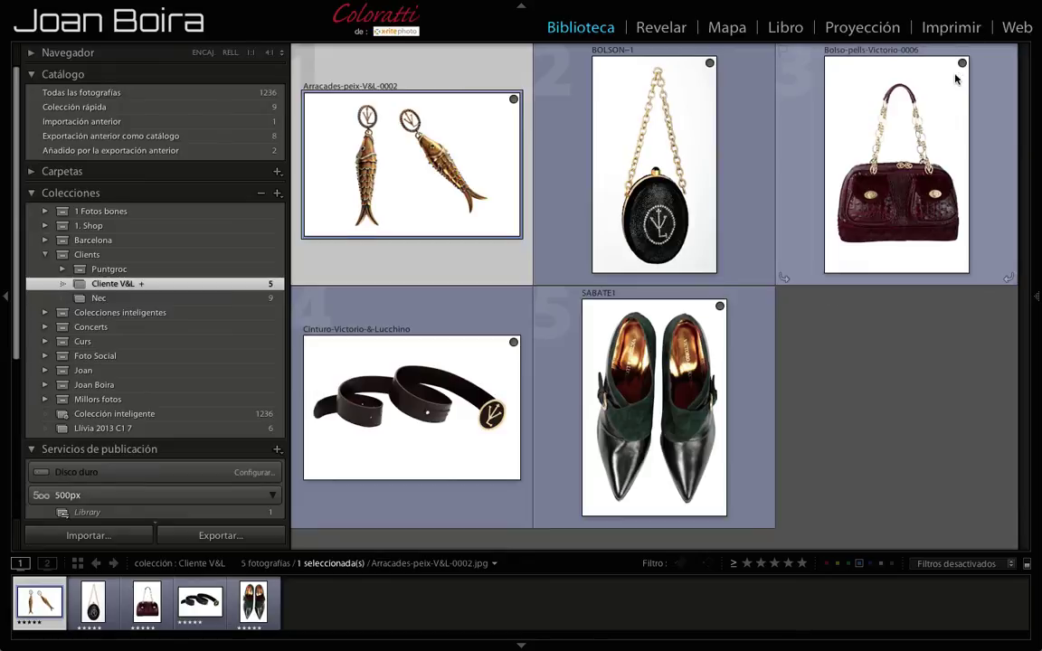
Step: Remove the burgundy Bolso-pells-Victorio-0006 bag photo from Cliente V&L, leaving 4 photos
click(962, 64)
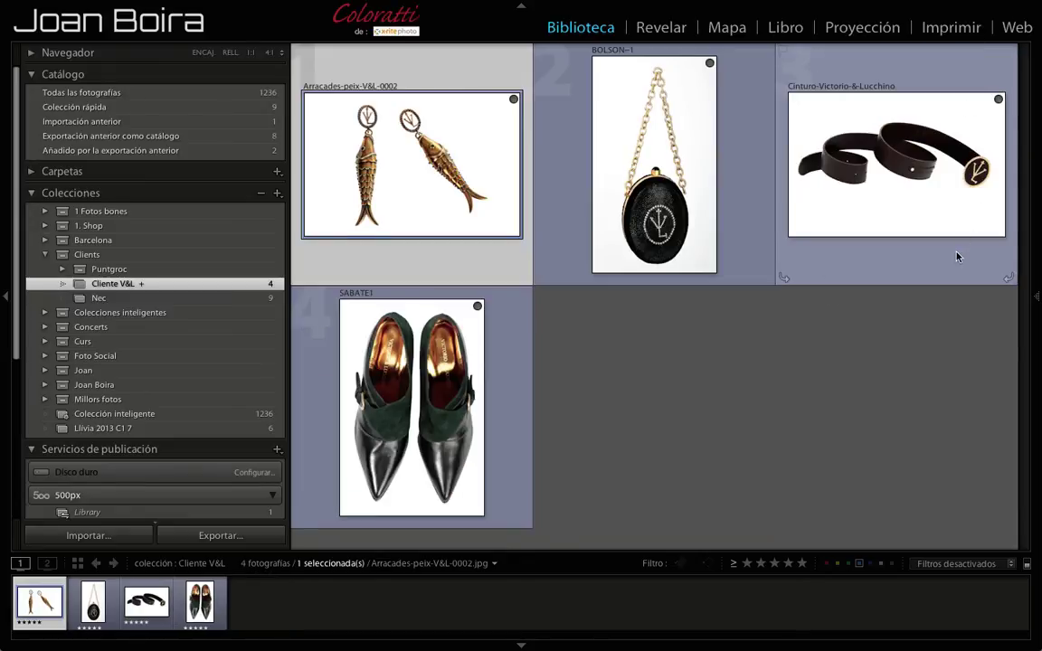